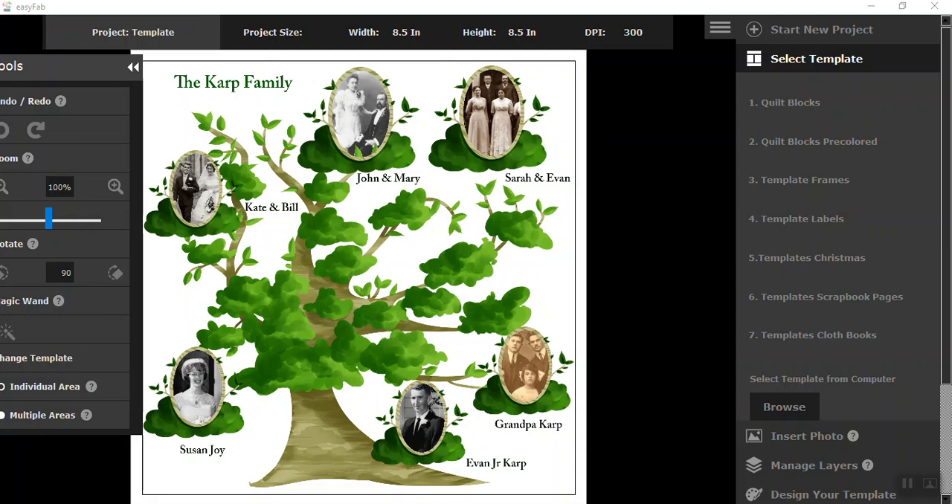
- Load the tree6 template from the computer, discarding the current family tree's changes
left_click(783, 409)
left_click(397, 192)
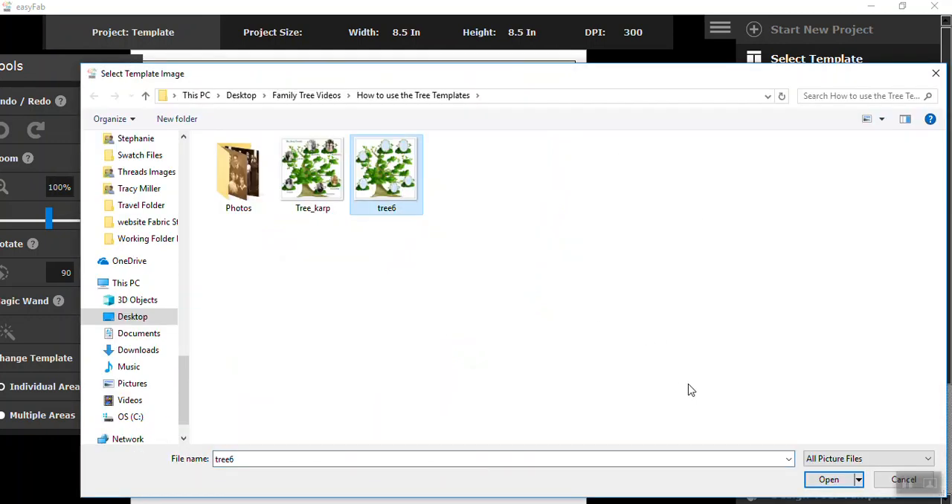
left_click(821, 482)
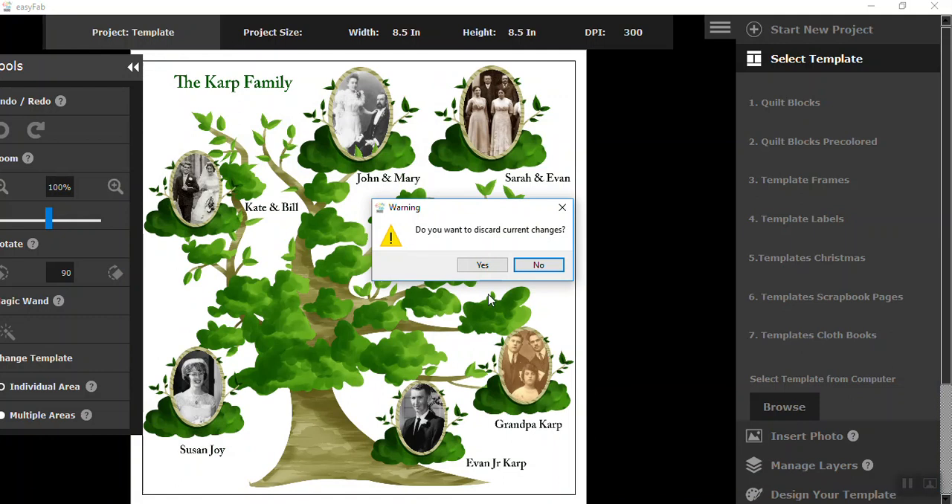
left_click(493, 269)
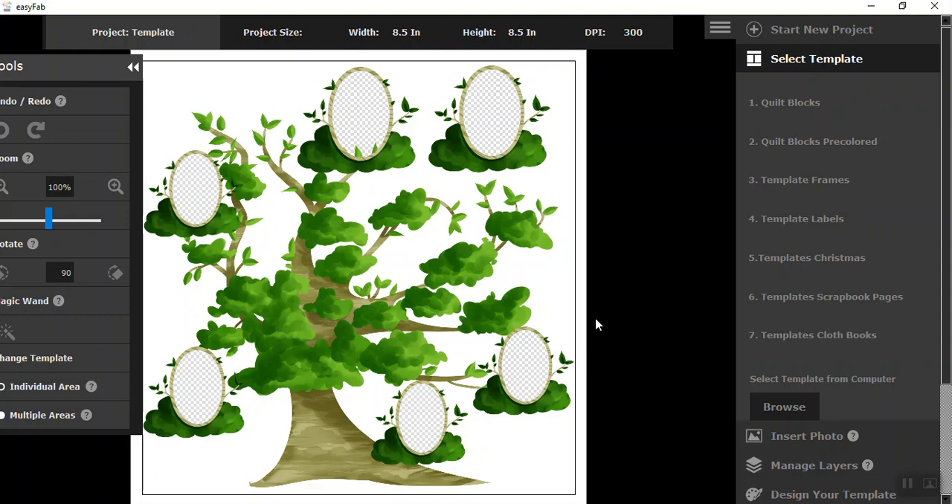
- Insert the picture "1st photo" from the Photos folder into the tree template
scroll(803, 385, "down", 3)
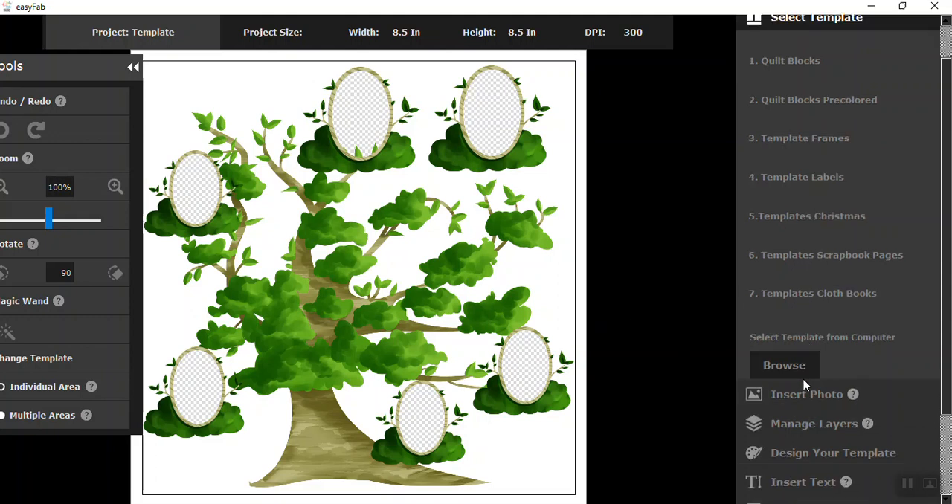
left_click(799, 360)
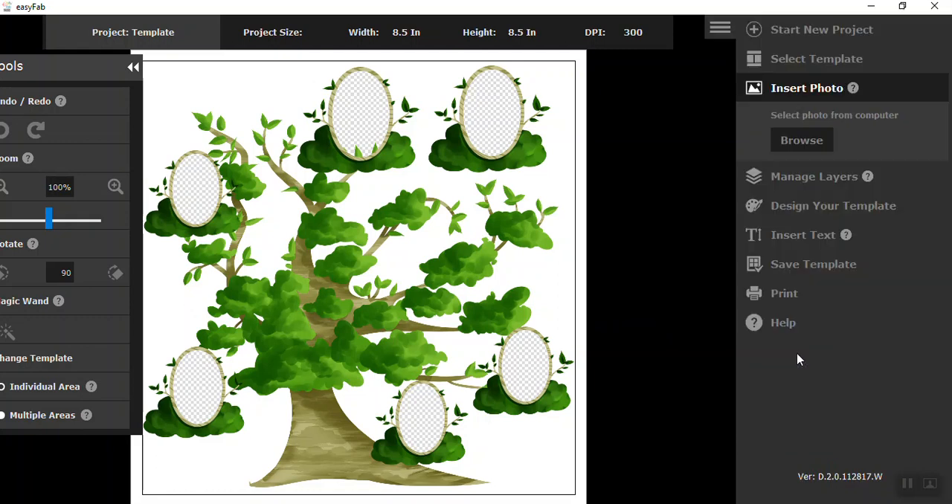
left_click(803, 145)
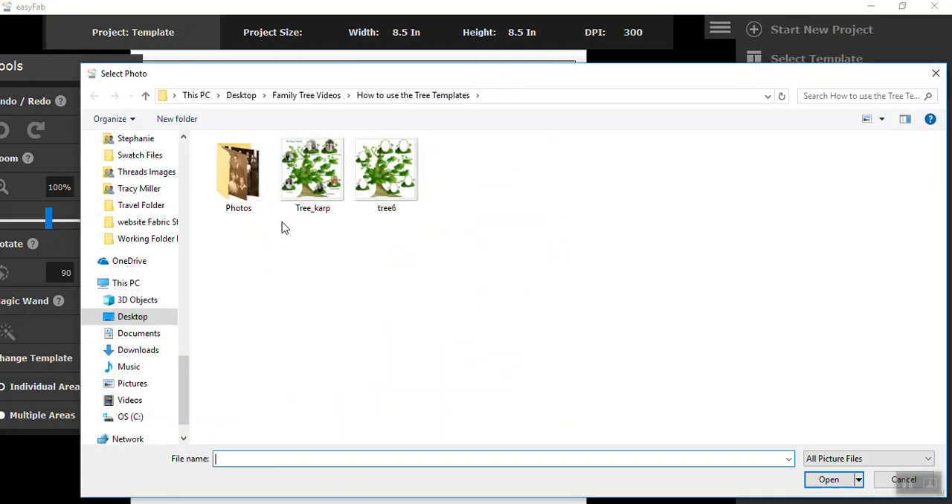
double_click(239, 178)
left_click(246, 187)
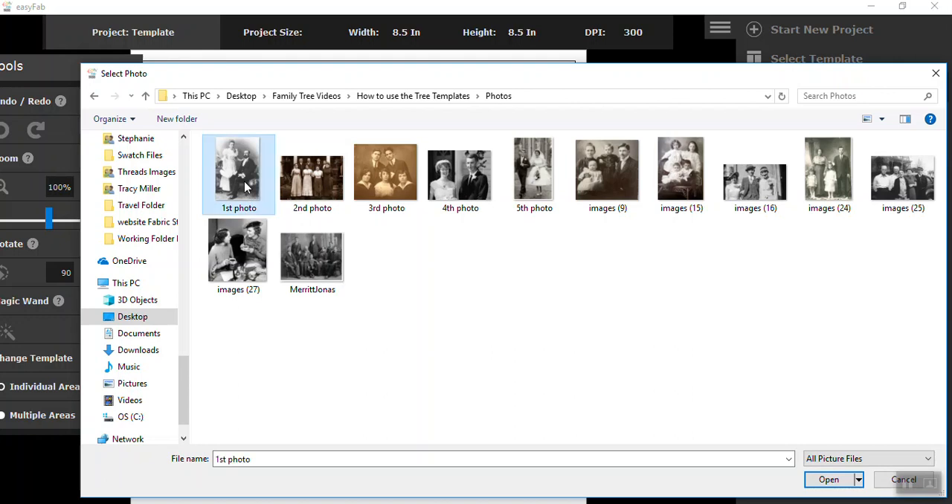
left_click(827, 479)
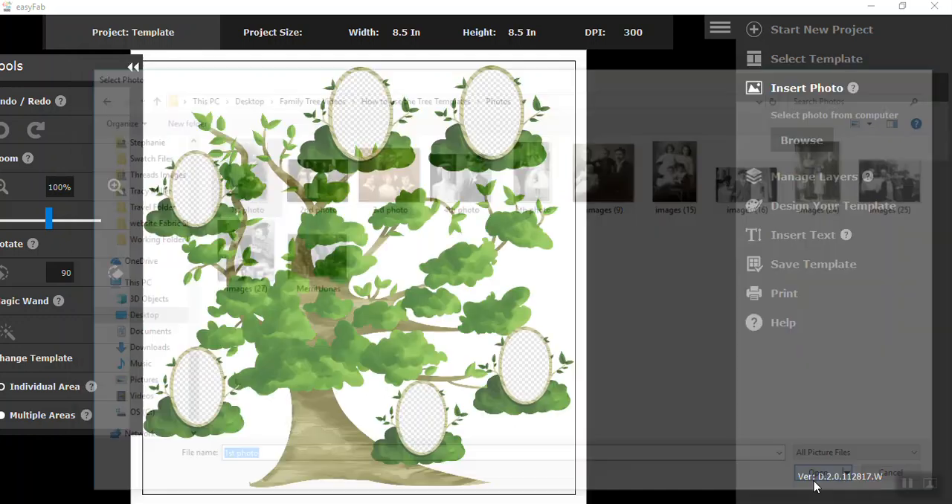
- Move the Tools palette off the template's edge to the free area beside the page and reduce the 1st photo to 24%
left_click_drag(75, 74, 696, 176)
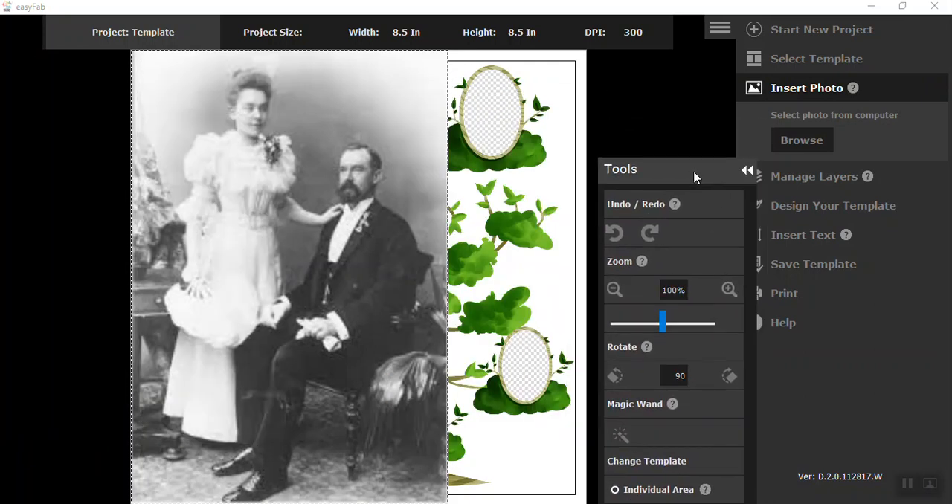
left_click(613, 290)
left_click(613, 290)
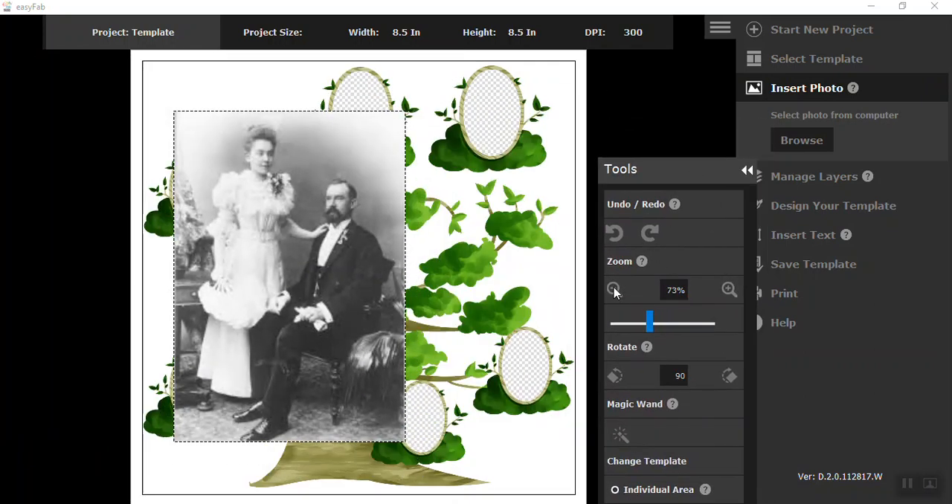
left_click(614, 290)
left_click(614, 290)
left_click(613, 290)
left_click(613, 290)
left_click(614, 290)
left_click(613, 290)
left_click(613, 290)
left_click(613, 290)
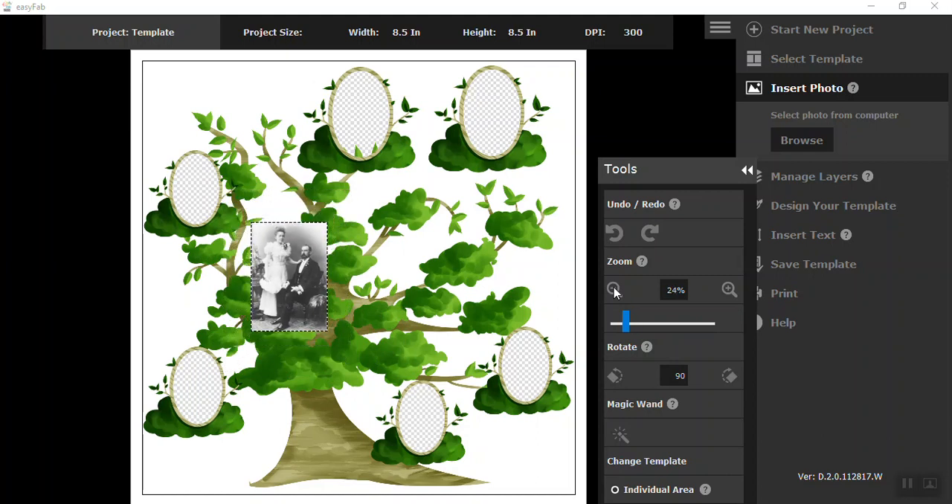
- Fit the 1st photo at 23% in the upper-middle oval frame and place its layer behind the template
left_click_drag(309, 280, 377, 112)
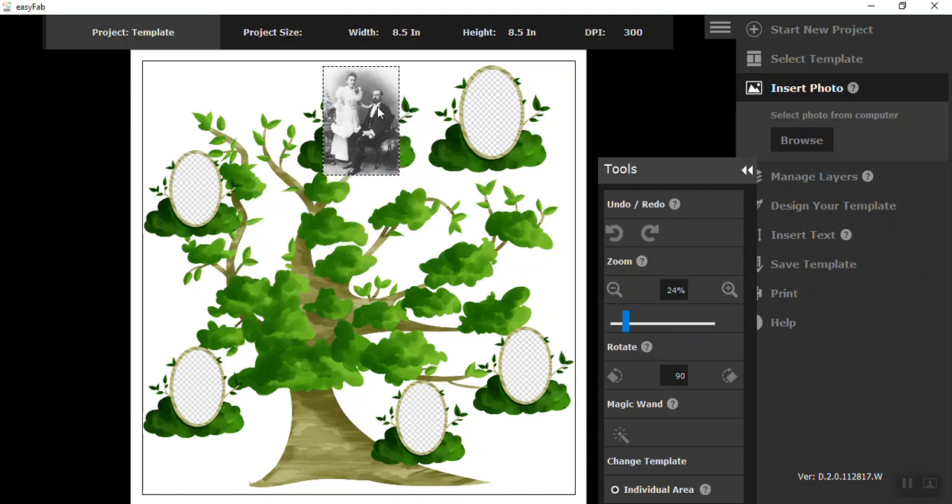
scroll(378, 111, "down", 1)
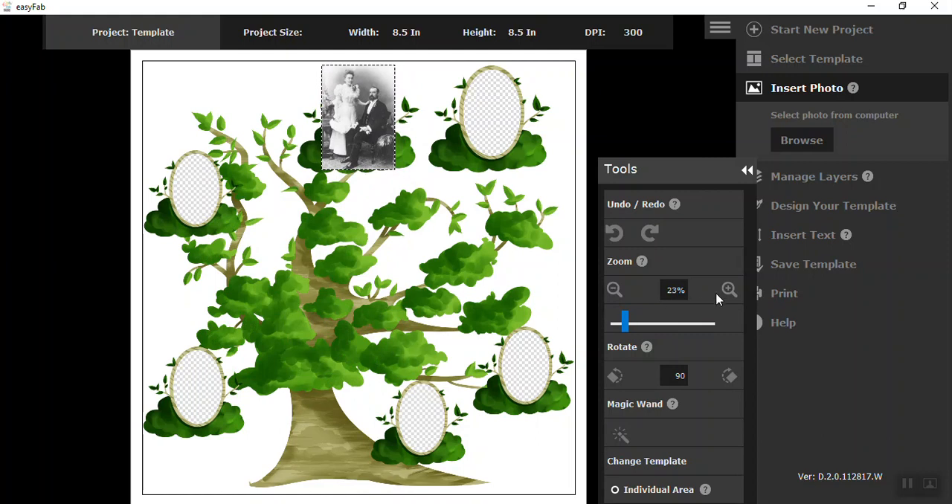
left_click(814, 178)
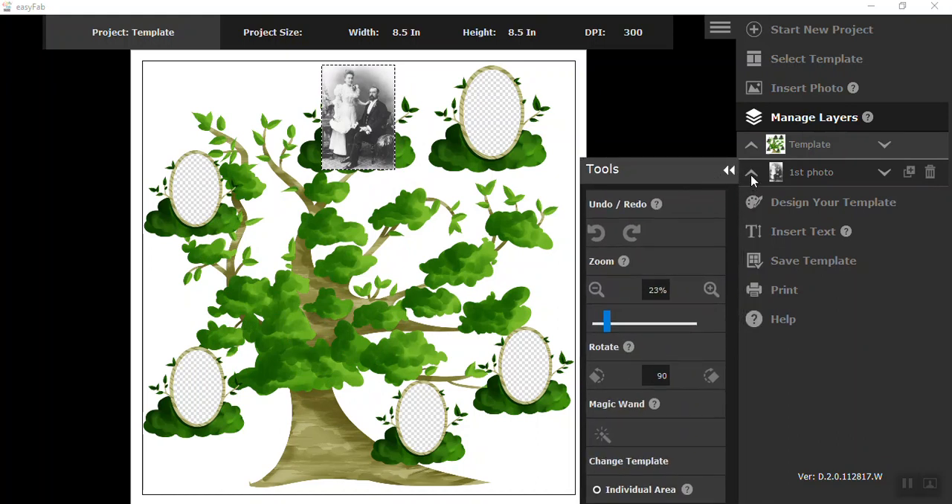
left_click(751, 176)
left_click_drag(359, 139, 363, 139)
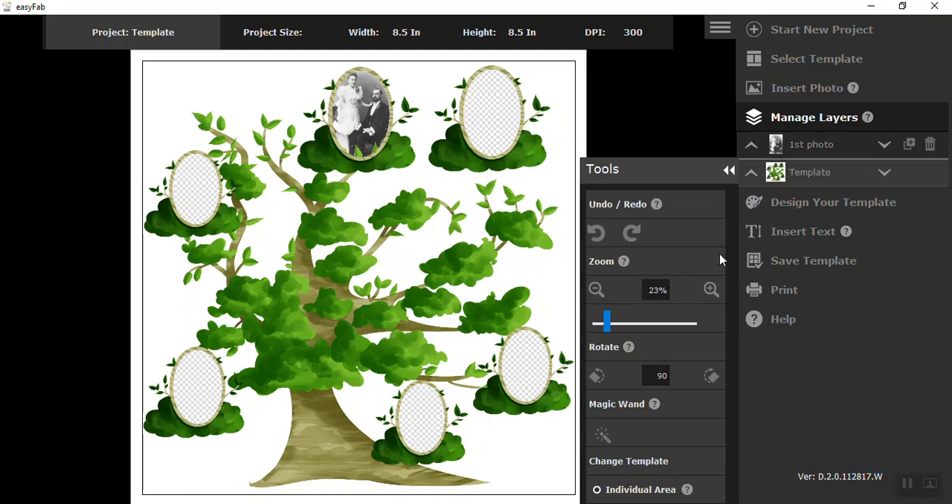
- Insert the picture "2nd photo" from the Photos folder into the project
left_click(790, 89)
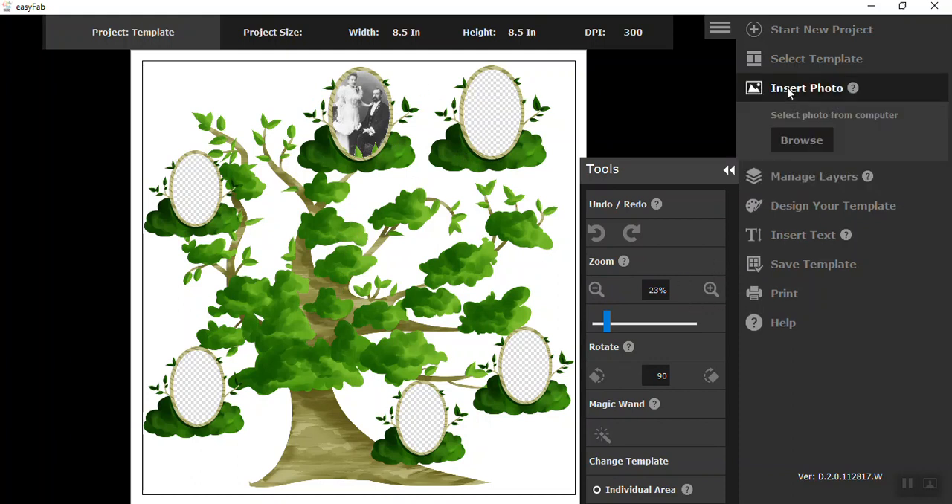
left_click(801, 140)
left_click(342, 209)
left_click(824, 480)
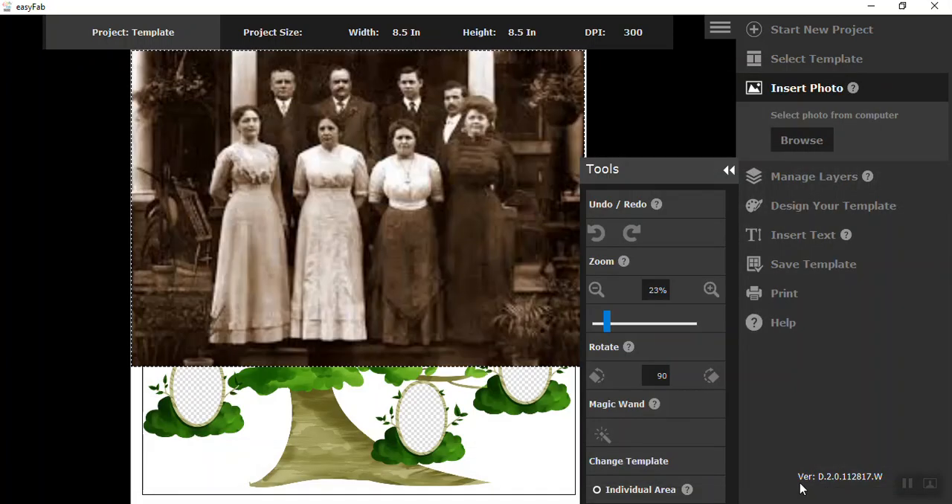
- Reduce the 2nd photo to 34% and position it over the tree's upper-right oval frame
left_click(600, 287)
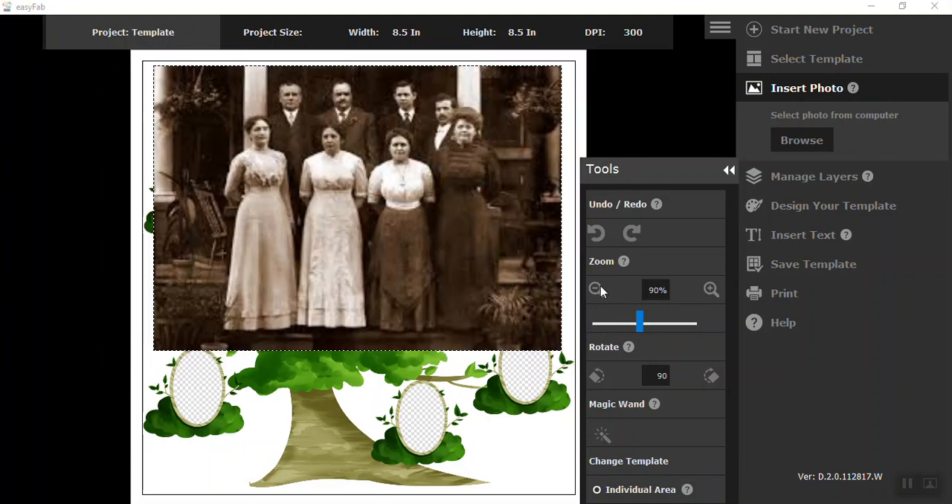
left_click(600, 286)
left_click(600, 287)
left_click(600, 287)
left_click(599, 287)
left_click(600, 287)
left_click(597, 289)
left_click(597, 289)
left_click(597, 289)
left_click_drag(387, 218, 521, 113)
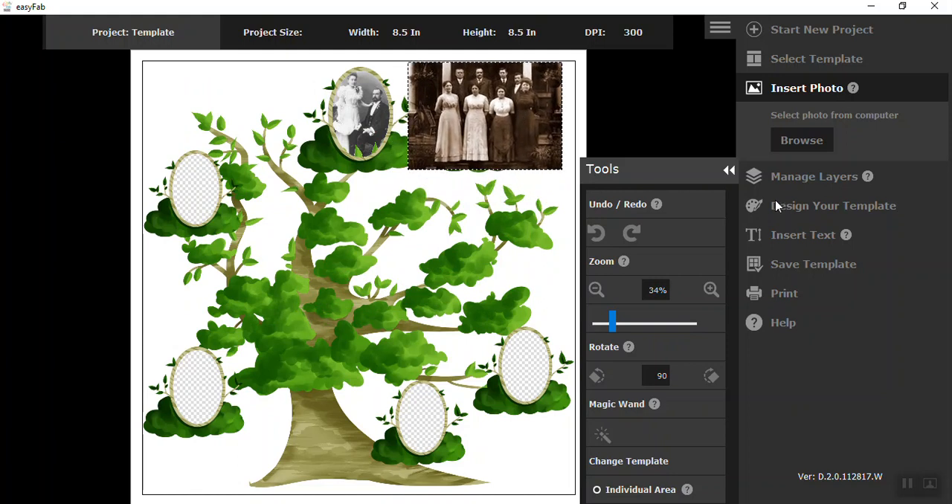
- Place the 2nd photo's layer behind the template and adjust the picture within the upper-right oval
left_click(790, 184)
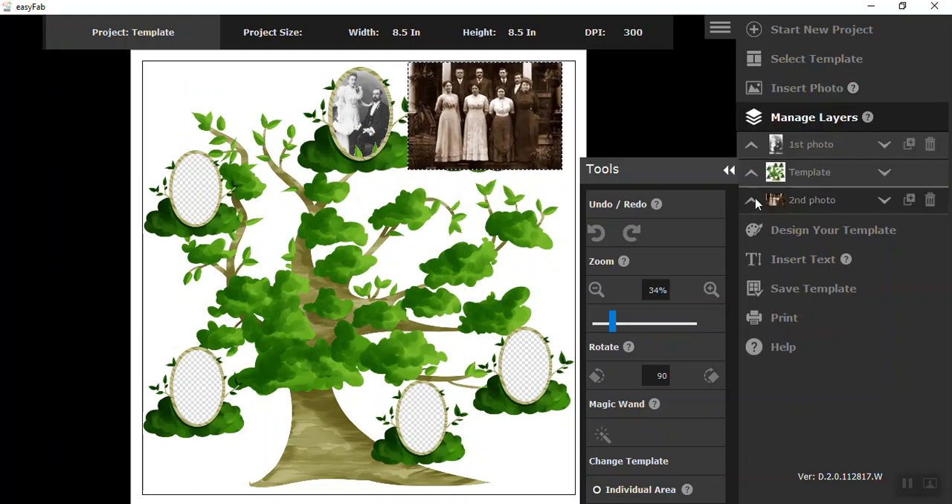
left_click(751, 200)
left_click_drag(495, 126, 497, 135)
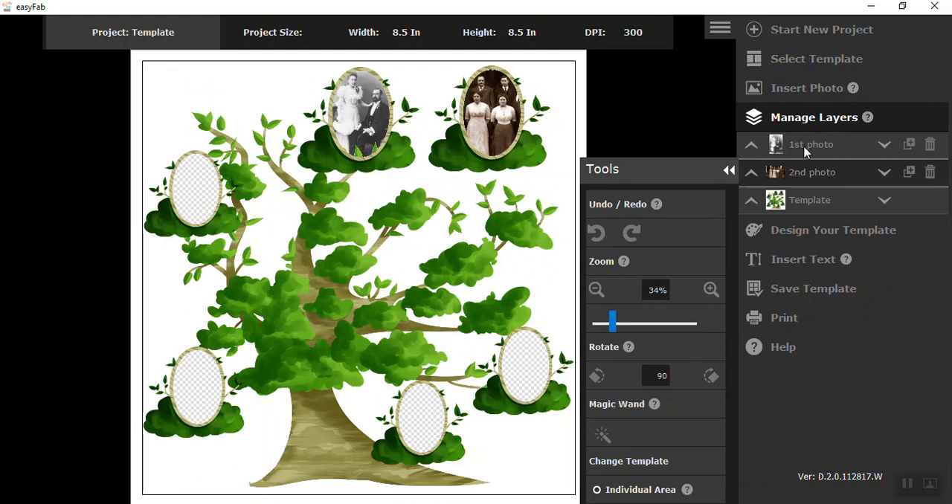
- Insert the picture "3rd photo" from the Photos folder into the project
left_click(786, 96)
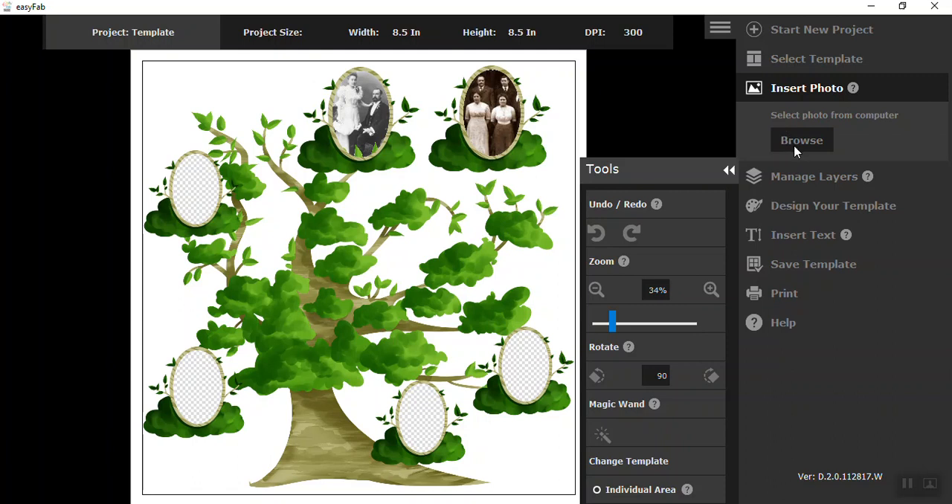
left_click(795, 141)
left_click(402, 178)
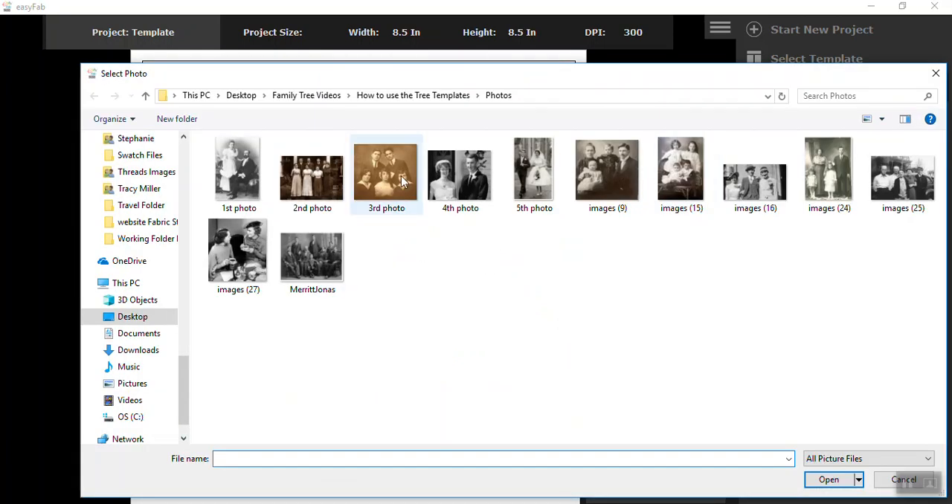
left_click(825, 480)
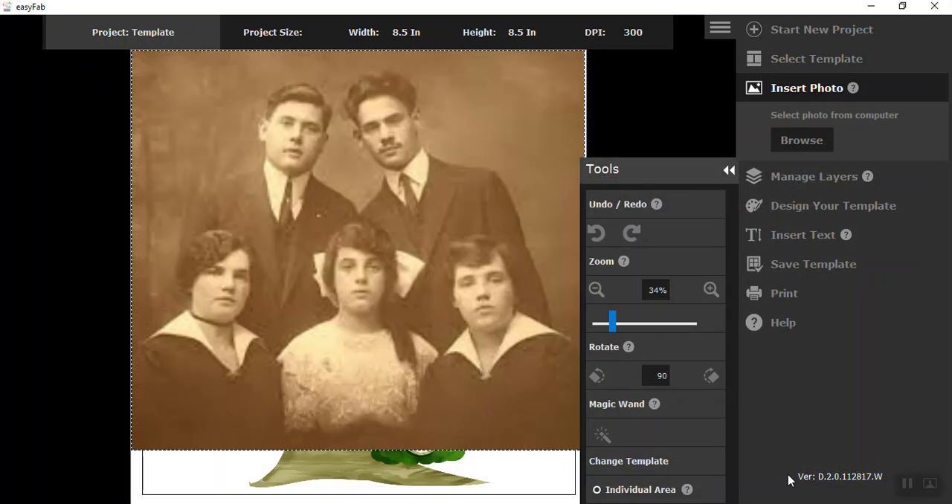
- Reduce the 3rd photo to 30% and position it over the tree's lower-right oval frame
left_click(596, 289)
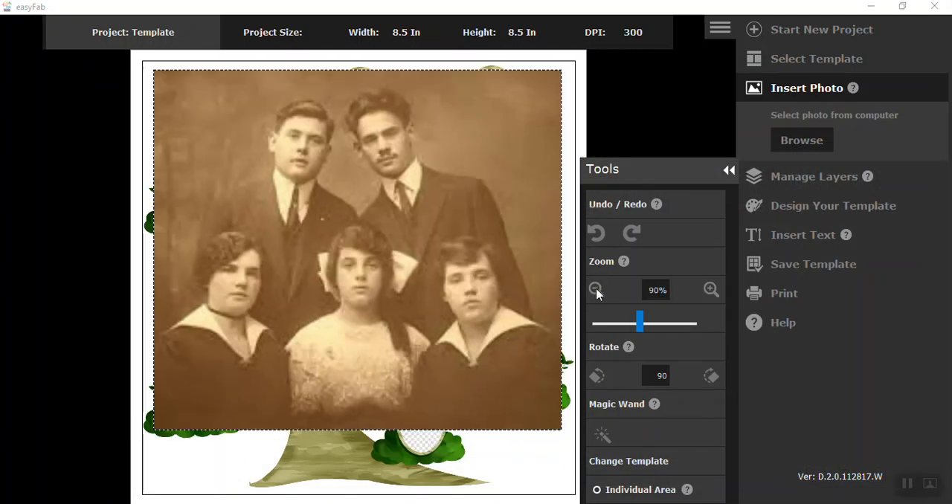
left_click(596, 290)
left_click(596, 290)
left_click(596, 290)
left_click(596, 290)
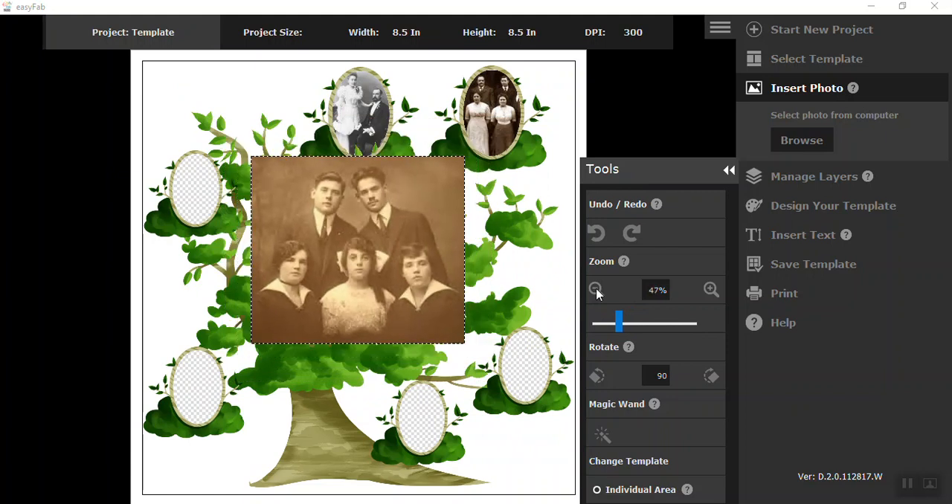
left_click(596, 290)
left_click(596, 290)
left_click_drag(376, 238, 531, 358)
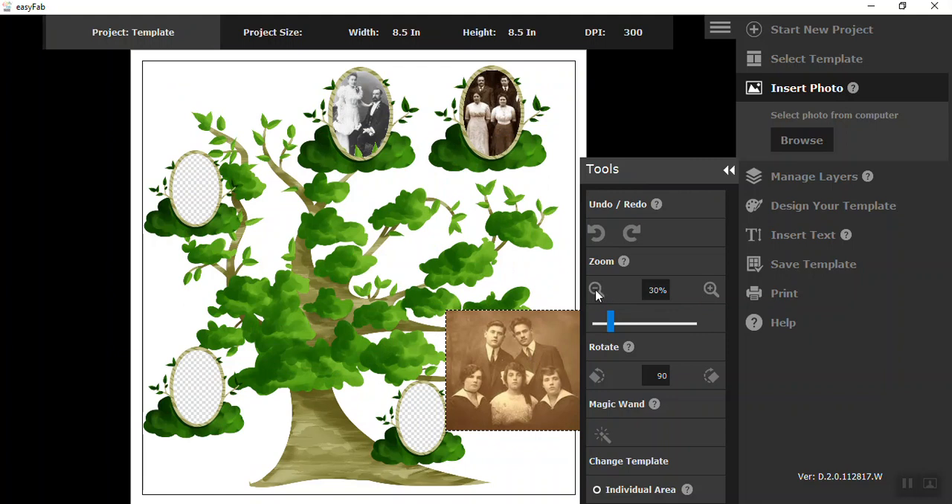
- Place the 3rd photo's layer behind the template and center the seated middle girl in the lower-right oval
left_click(802, 185)
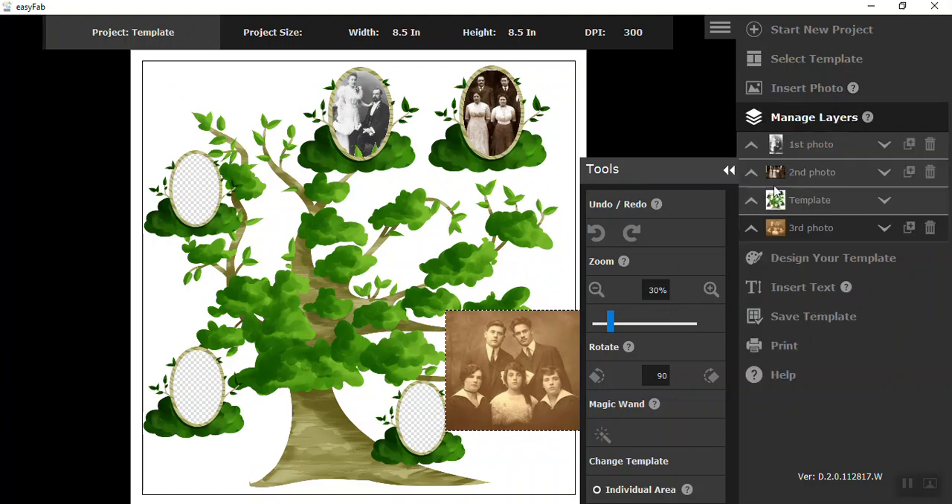
left_click(750, 226)
mouse_move(536, 336)
left_mouse_down()
mouse_move(523, 369)
mouse_move(536, 368)
mouse_move(533, 343)
left_mouse_up()
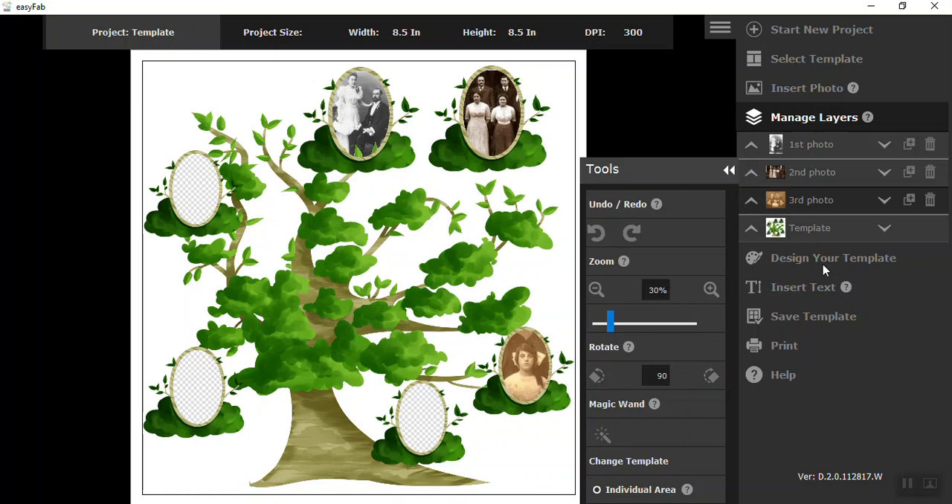
- Insert the picture "4th photo" from the Photos folder into the project
left_click(804, 90)
left_click(800, 140)
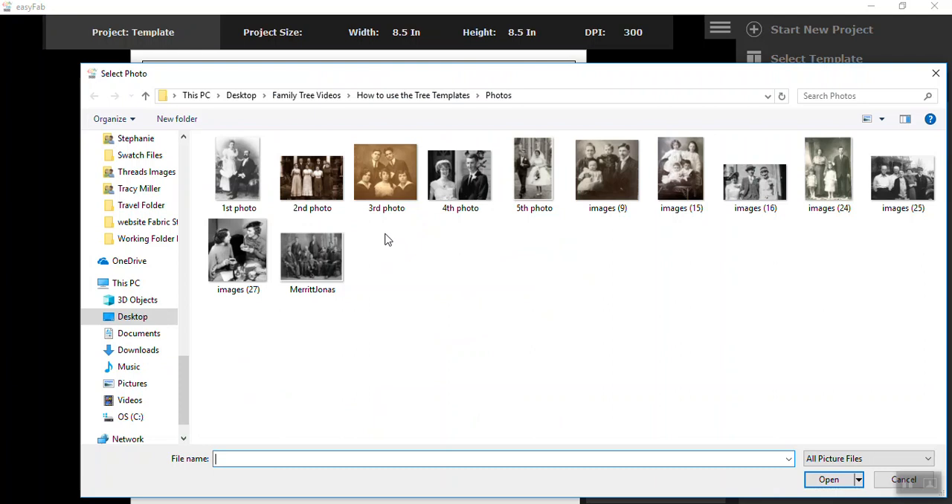
left_click(457, 179)
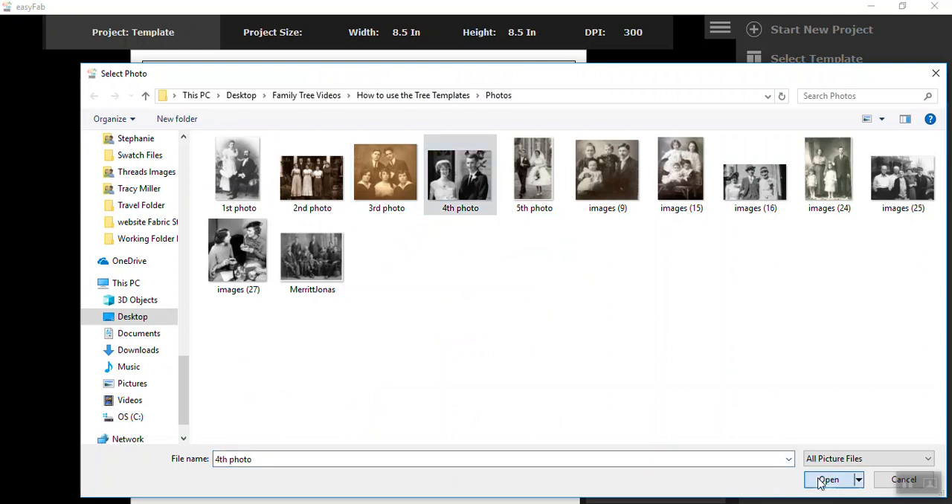
left_click(827, 480)
- Reduce the 4th photo to 24% and position the man over the oval frame beside the tree trunk
left_click_drag(478, 240, 437, 500)
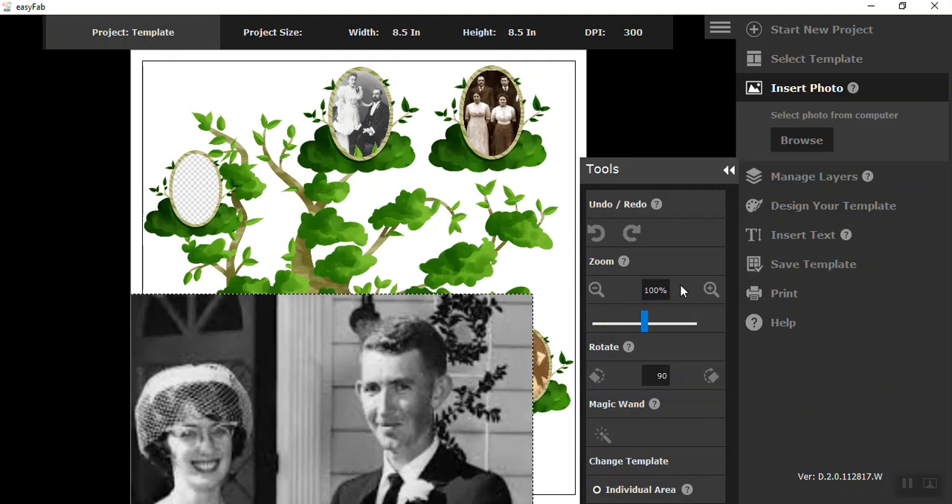
left_click(594, 291)
left_click(594, 290)
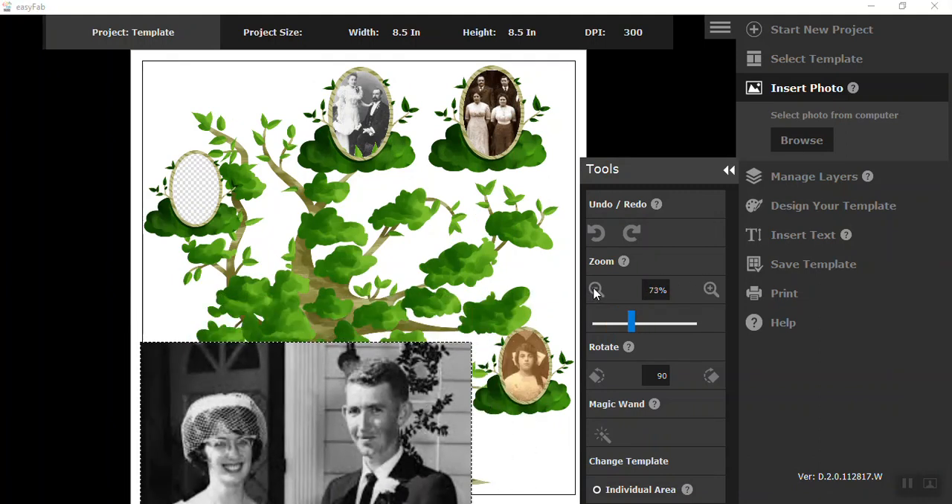
left_click(595, 290)
left_click(595, 290)
left_click(595, 290)
left_click(595, 290)
left_click(594, 290)
left_click(595, 290)
left_click_drag(338, 455, 428, 414)
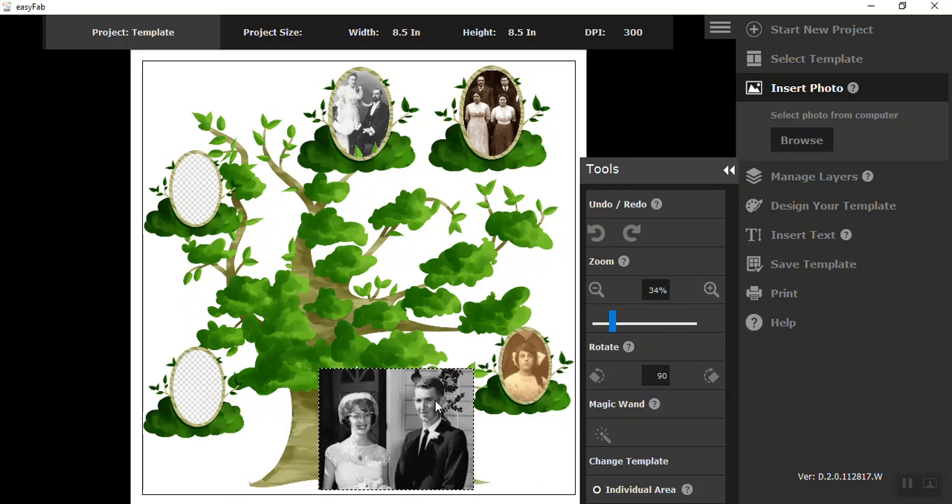
left_click(594, 290)
left_click(594, 290)
left_click(595, 290)
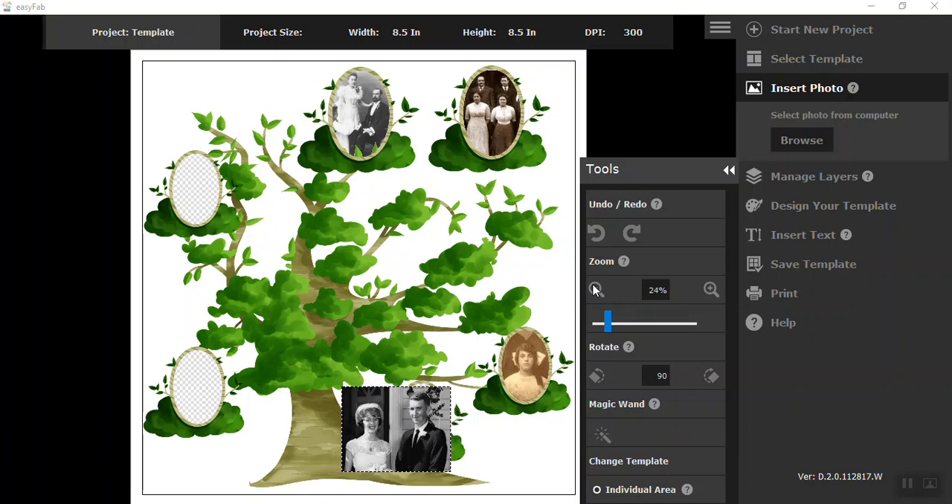
- Reduce the 4th photo to 23%, align the man with the oval beside the trunk, and place its layer behind the template
left_click_drag(418, 442, 418, 435)
scroll(417, 434, "down", 1)
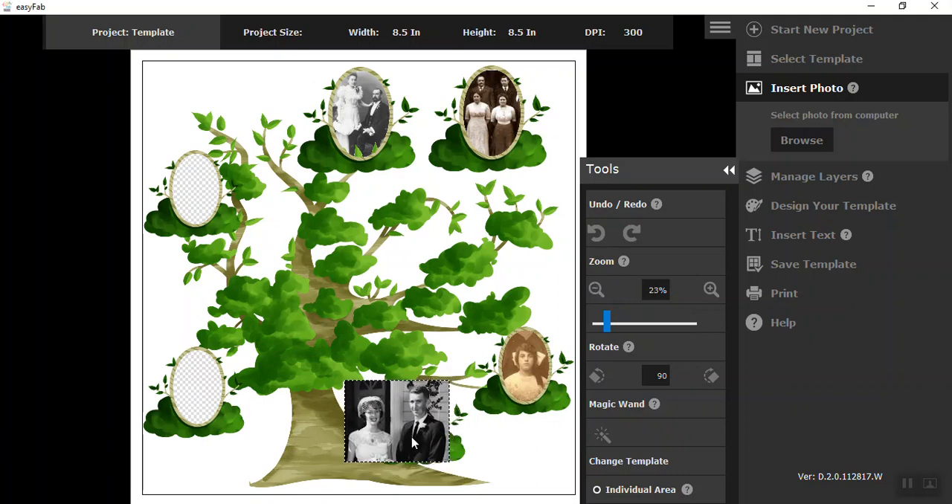
left_click(776, 190)
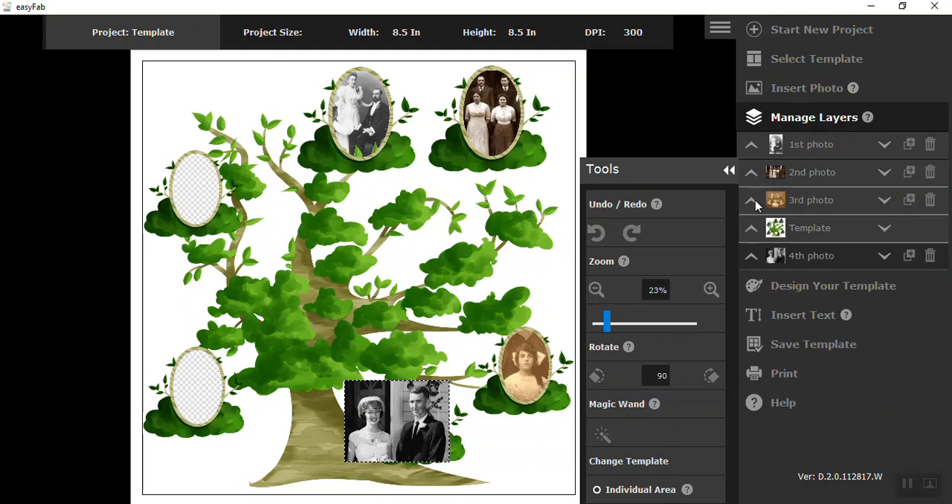
left_click(751, 256)
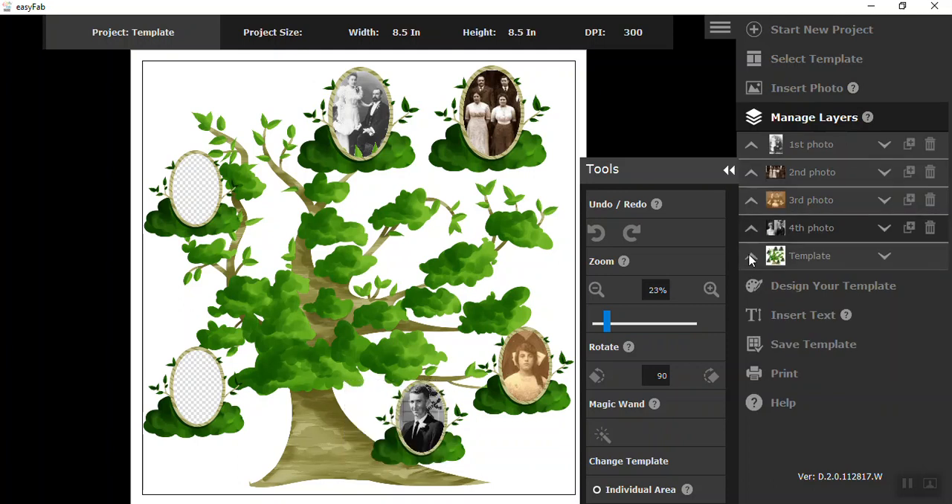
- Duplicate the 4th photo, place the copy behind the template, and center the woman in the tree's lower-left oval
left_click(908, 229)
left_click_drag(415, 425, 246, 403)
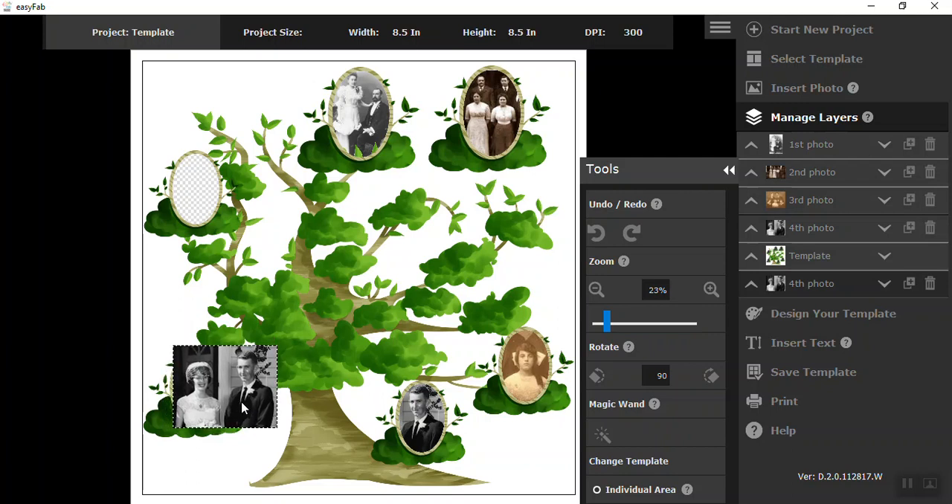
left_click(751, 286)
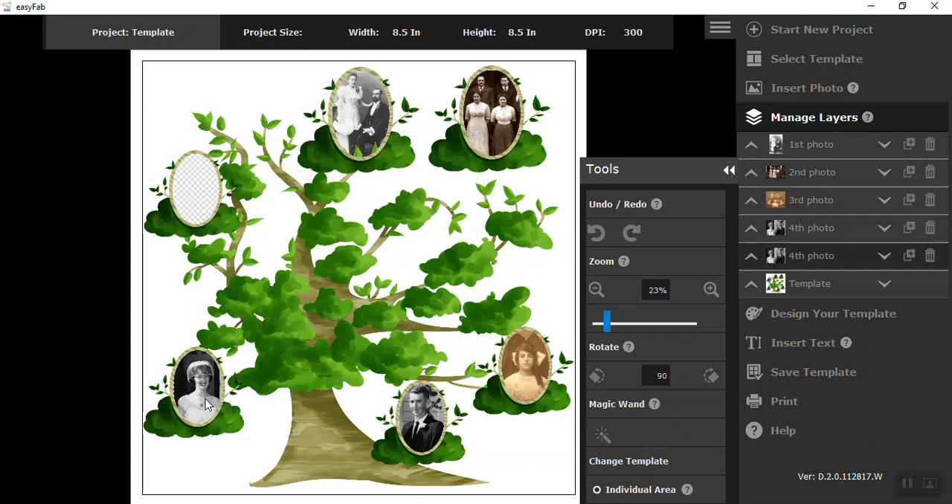
left_click_drag(206, 405, 209, 409)
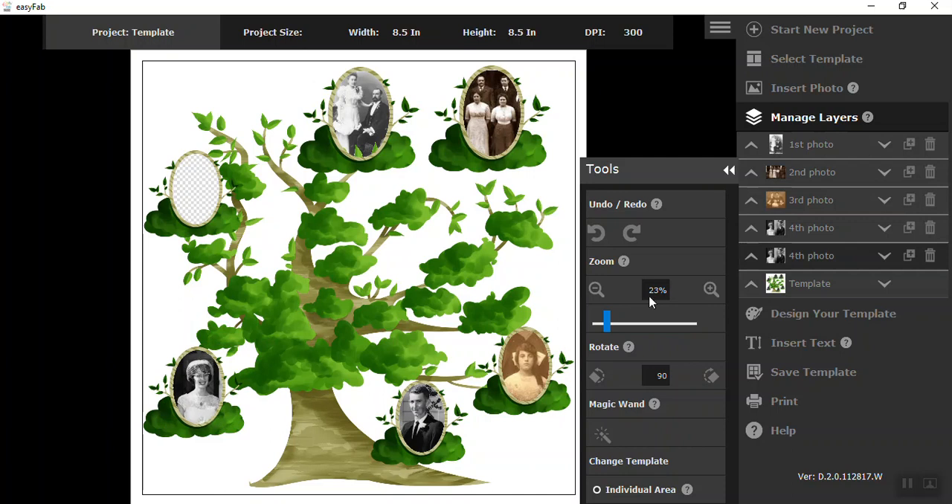
- Insert the picture "5th photo" from the Photos folder into the project
left_click(827, 90)
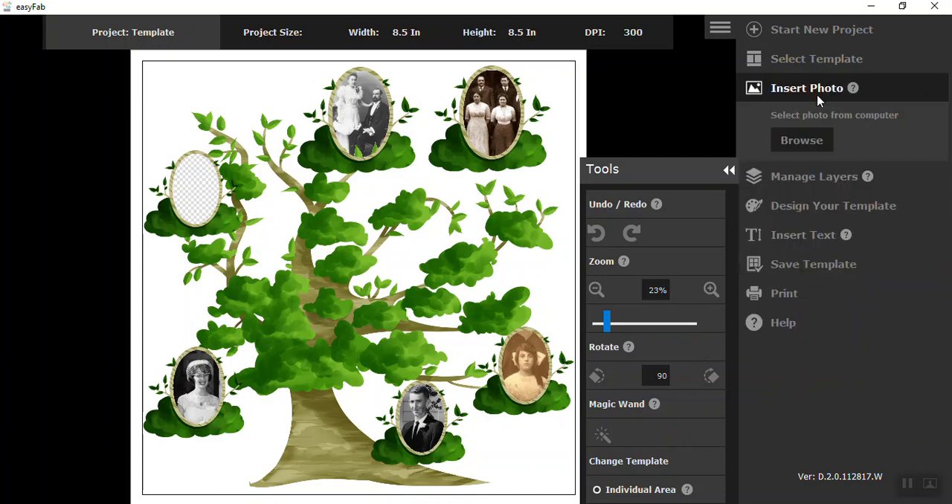
left_click(789, 148)
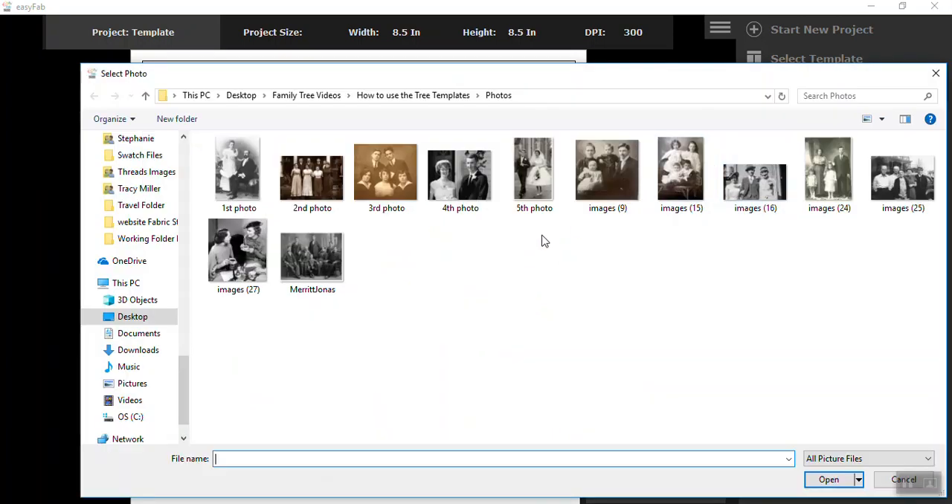
left_click(533, 195)
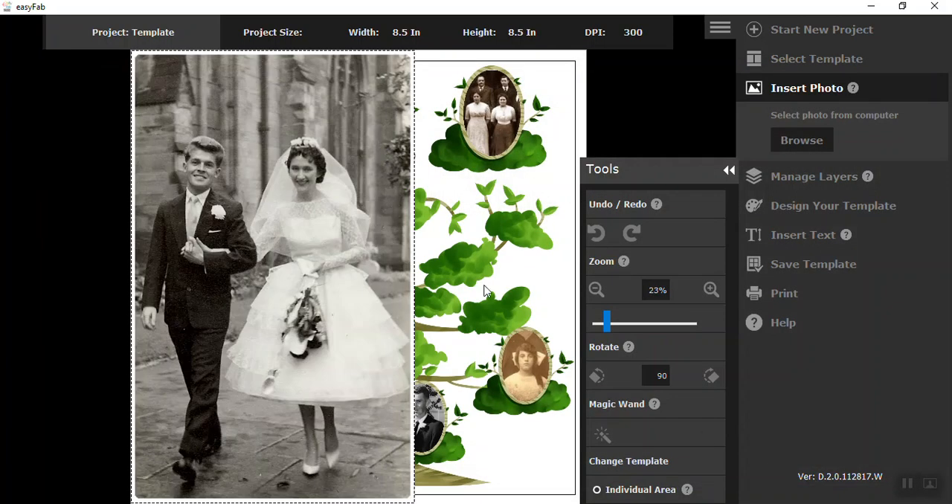
- Reduce the 5th photo to 23% and position it over the tree's upper-left oval frame
left_click(595, 290)
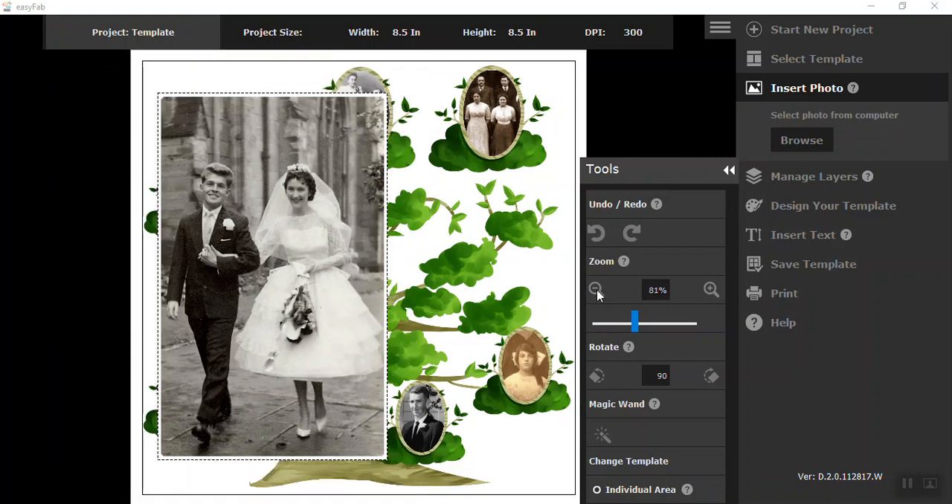
left_click(597, 291)
left_click(597, 291)
left_click(597, 291)
left_click(597, 291)
left_click(597, 291)
left_click(597, 291)
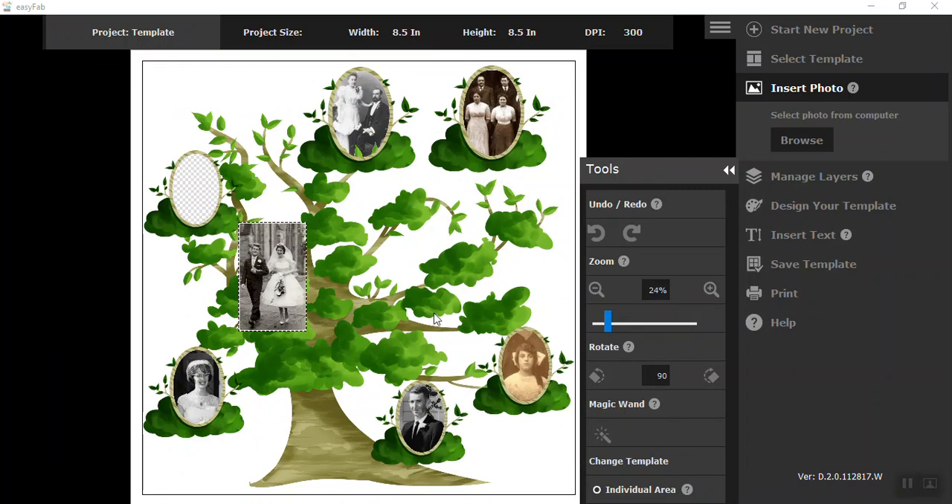
left_click_drag(271, 305, 207, 188)
scroll(205, 200, "down", 1)
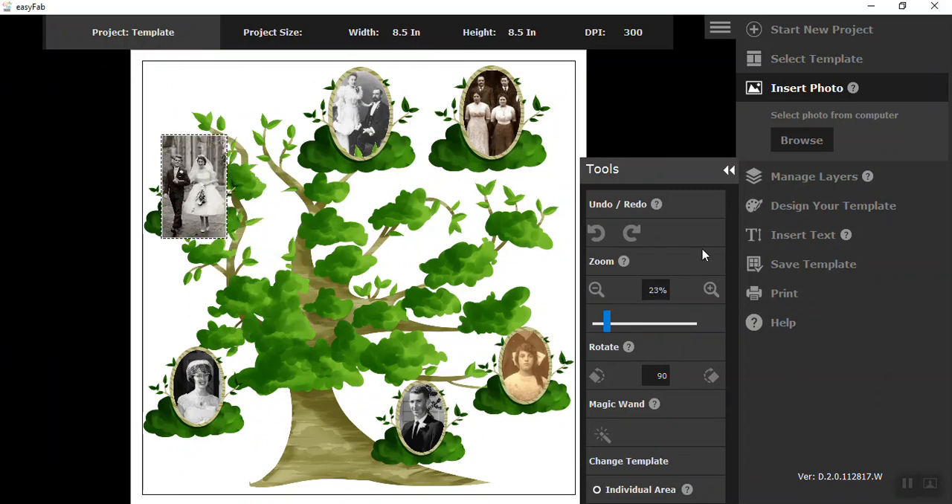
- Place the 5th photo's layer behind the template and center the wedding couple in the upper-left oval
left_click(760, 181)
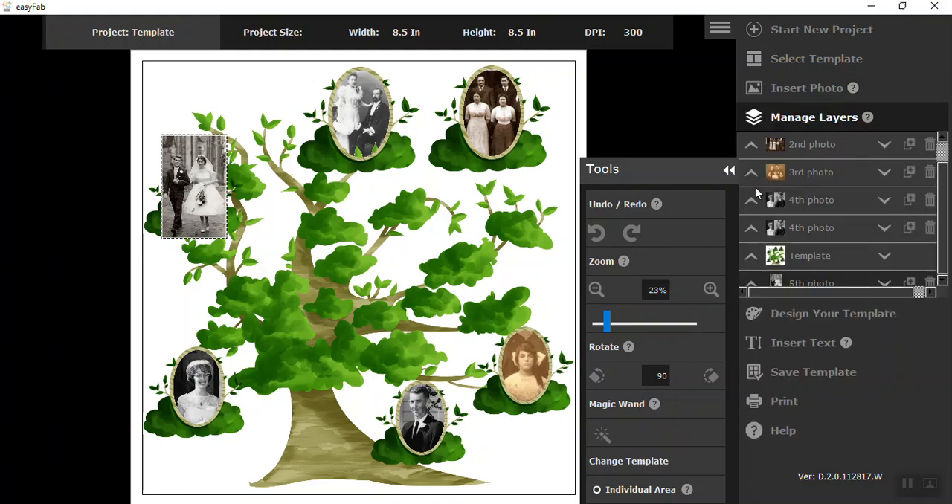
left_click(751, 283)
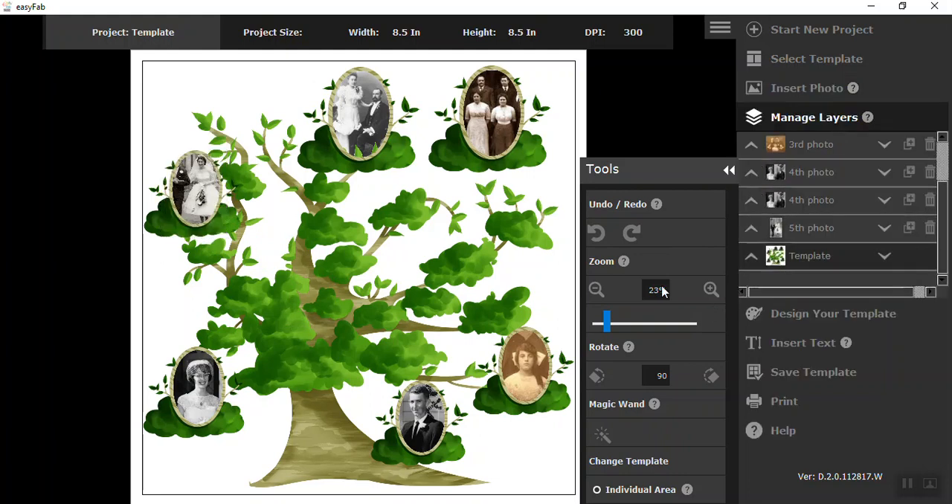
left_click_drag(207, 206, 209, 204)
left_click(209, 203)
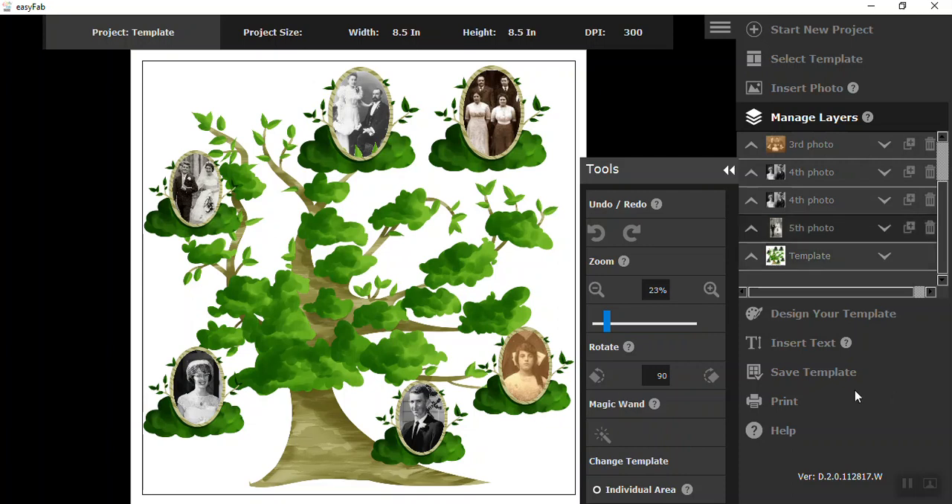
- Start a text box in the blank area above the tree's upper-left branches and set its font size to 72 pt
left_click(799, 347)
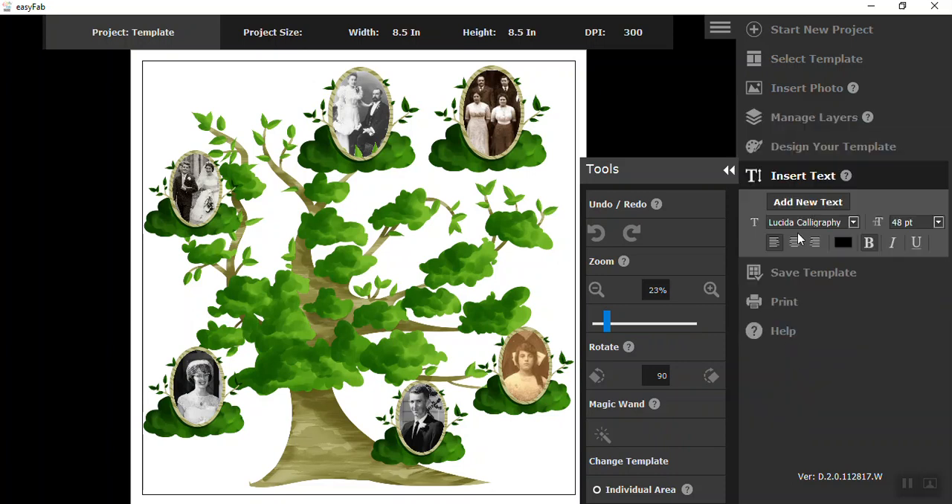
left_click(171, 70)
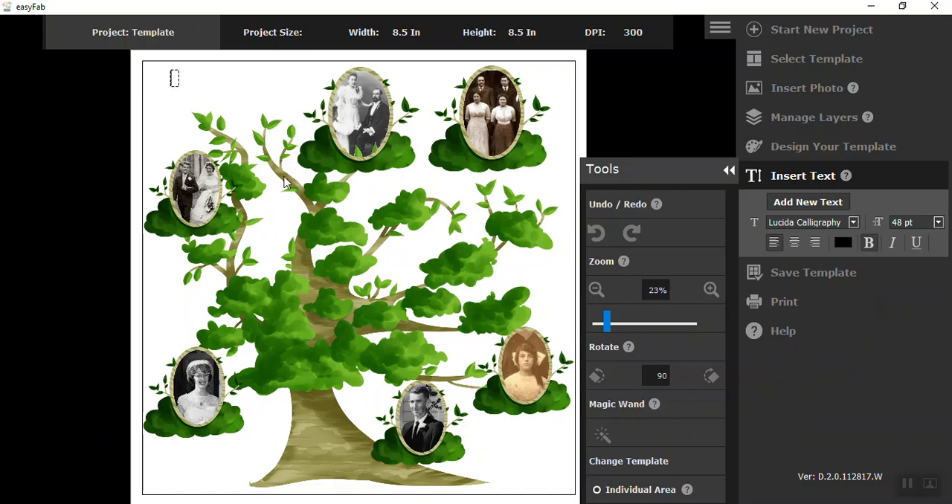
left_click(938, 223)
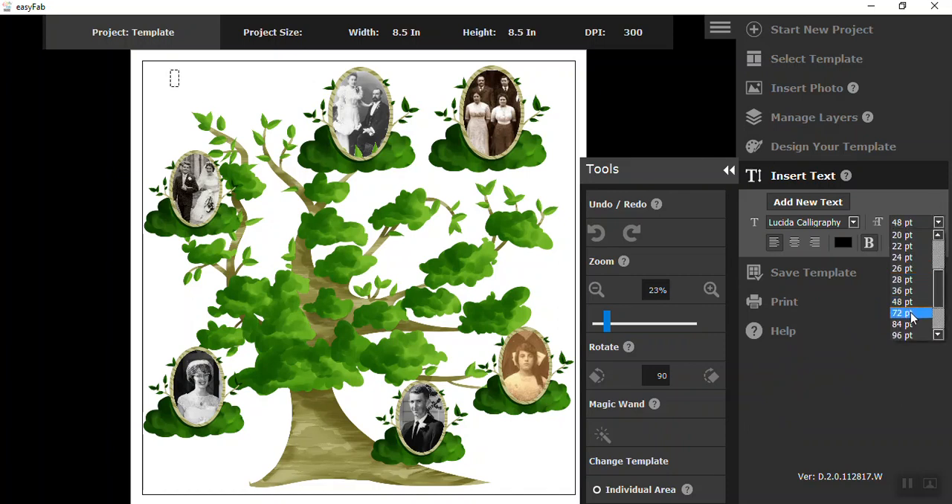
left_click(902, 313)
left_click(179, 87)
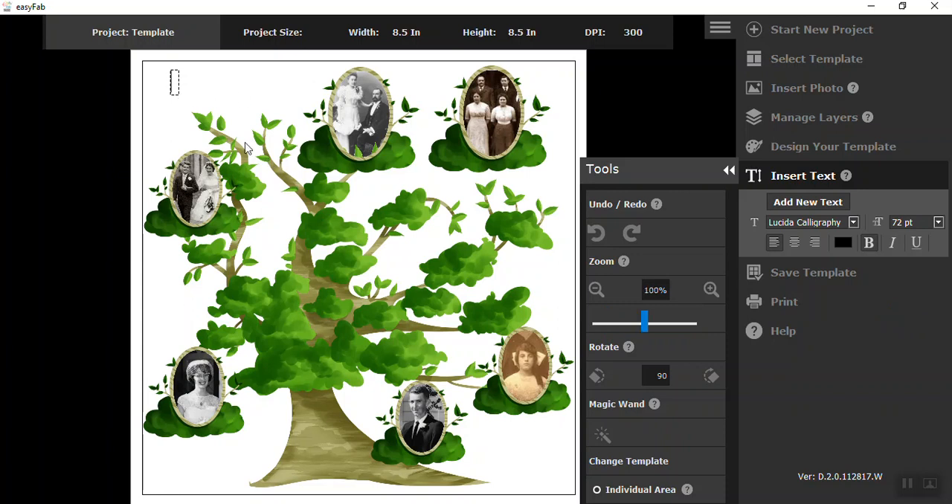
- Enter the family's name as the page title and move it into the page's upper-left corner, clear of the oval frame
type("The Karp")
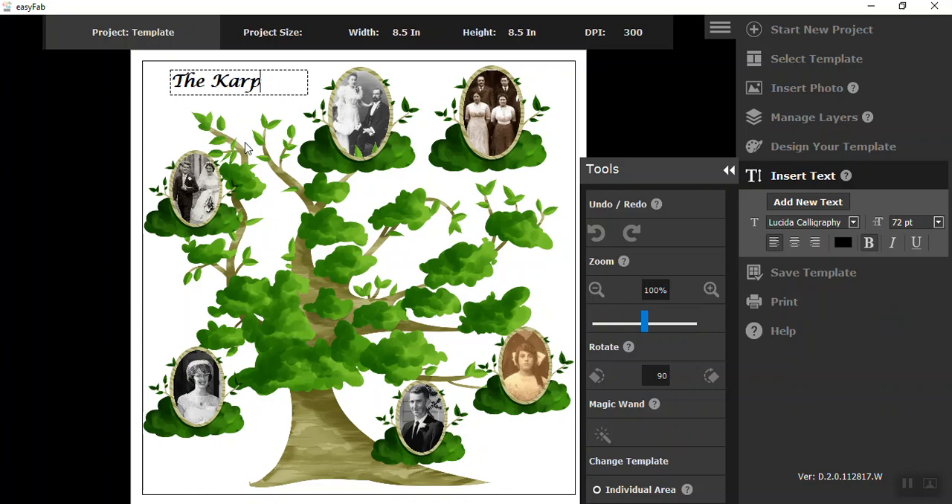
type(" Famil")
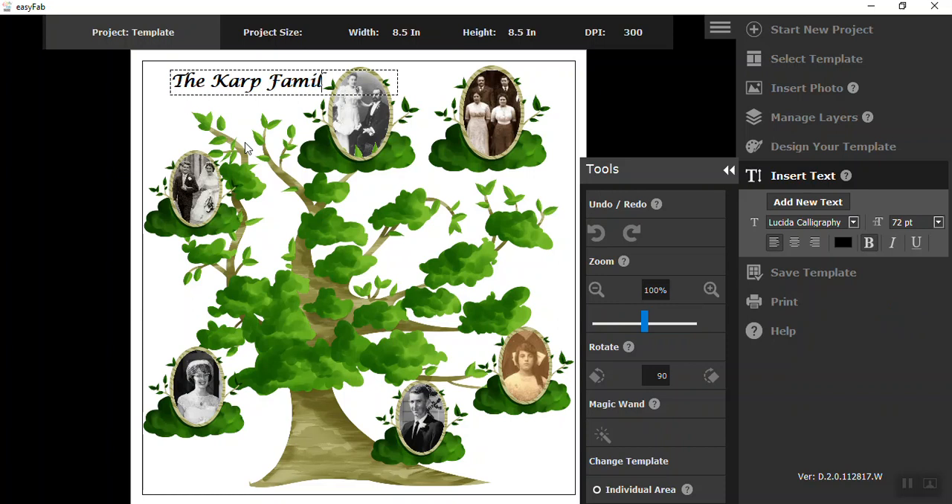
type("y")
left_click_drag(237, 94, 220, 84)
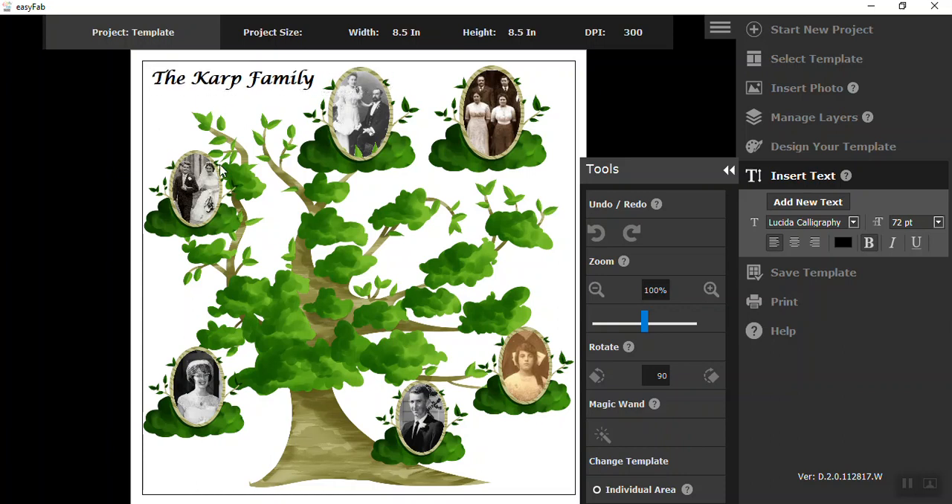